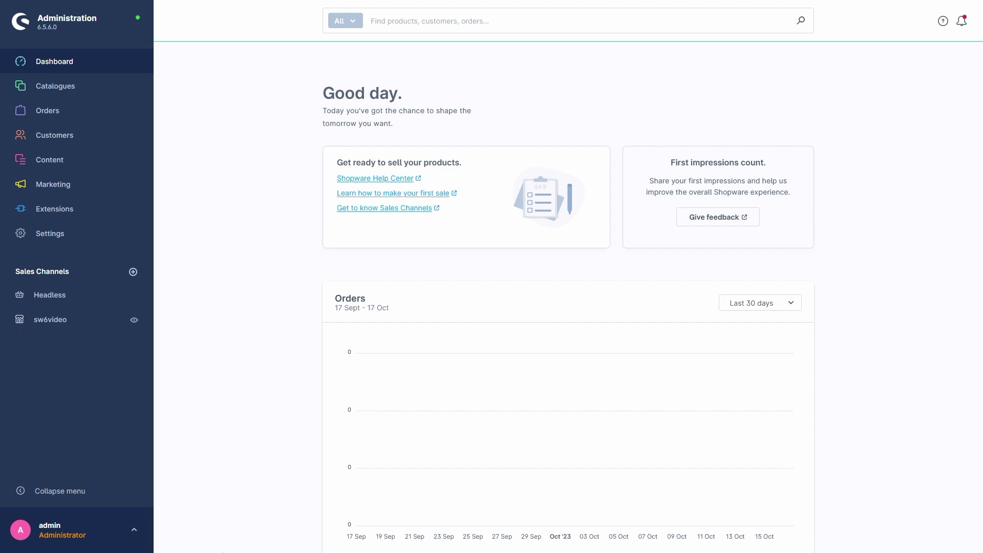
Open the Properties list from the Catalogues menu
mouse_move(127, 85)
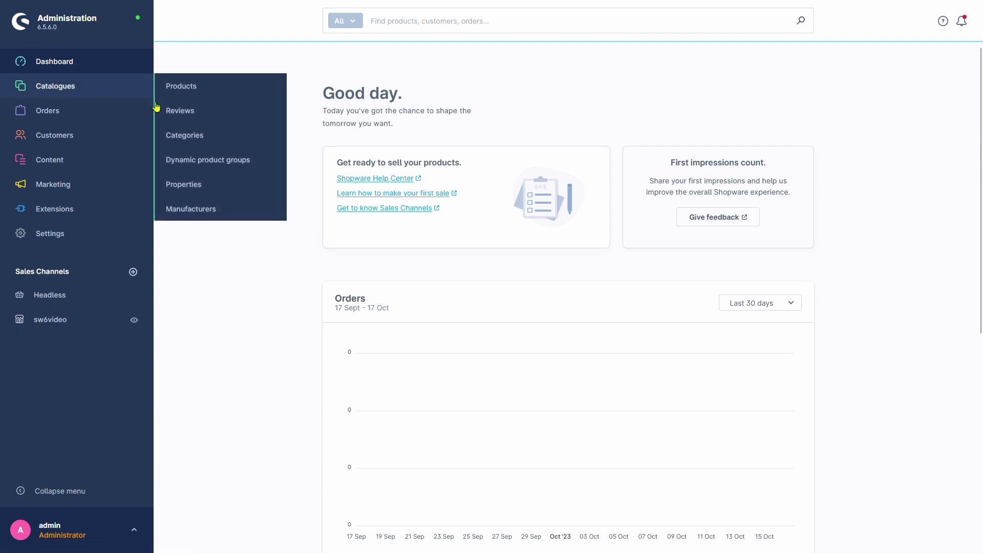
left_click(203, 185)
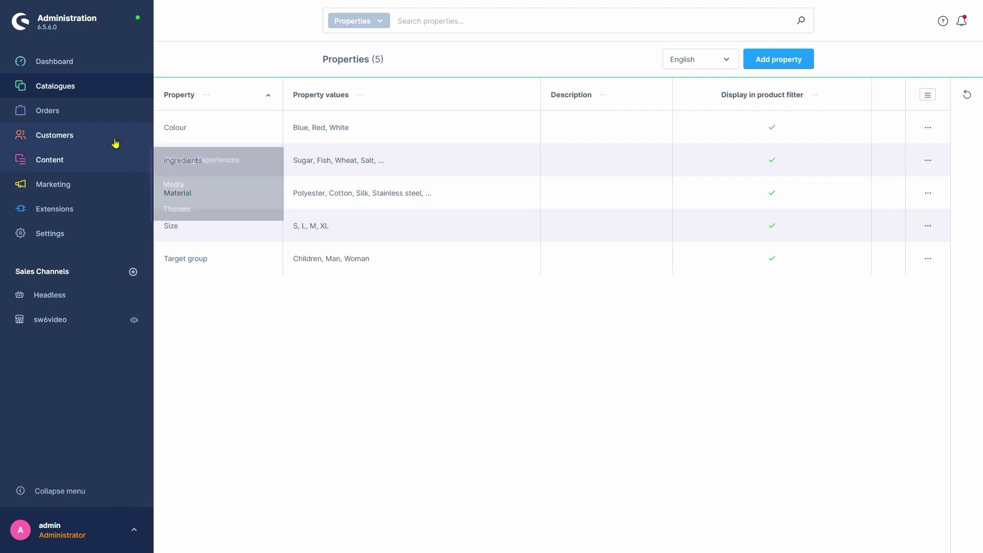
Open 'Variant product' from the Products list and show its Variants tab
mouse_move(97, 95)
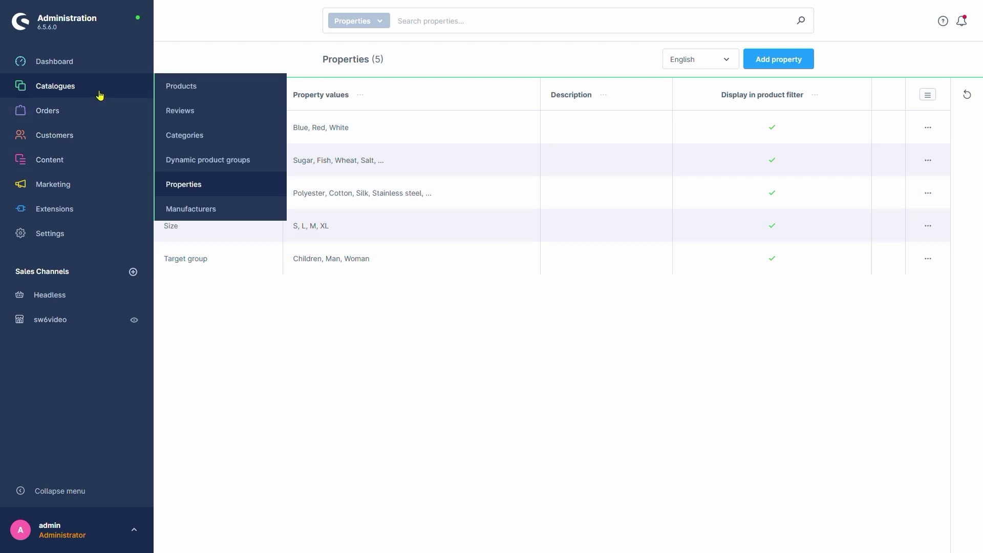
left_click(178, 83)
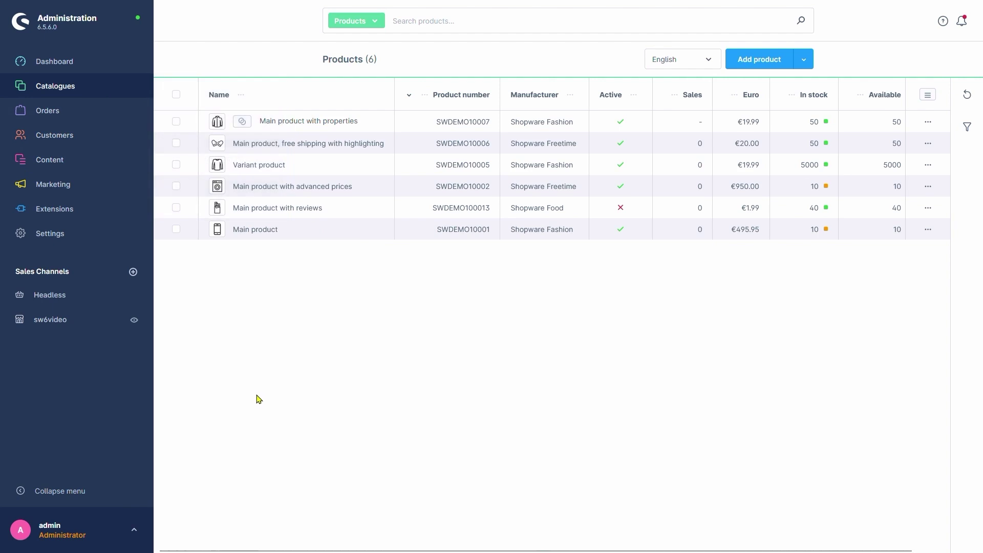
left_click(273, 171)
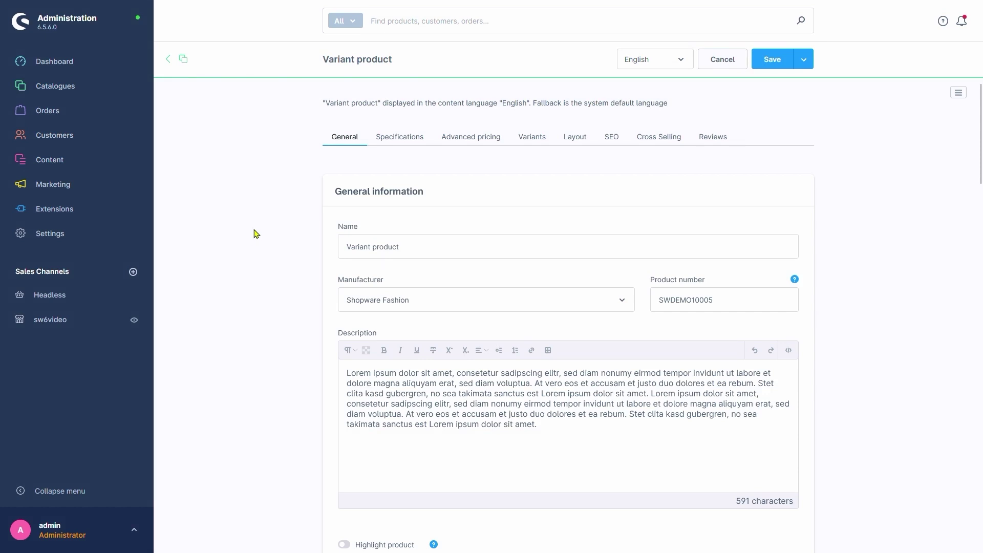
left_click(530, 136)
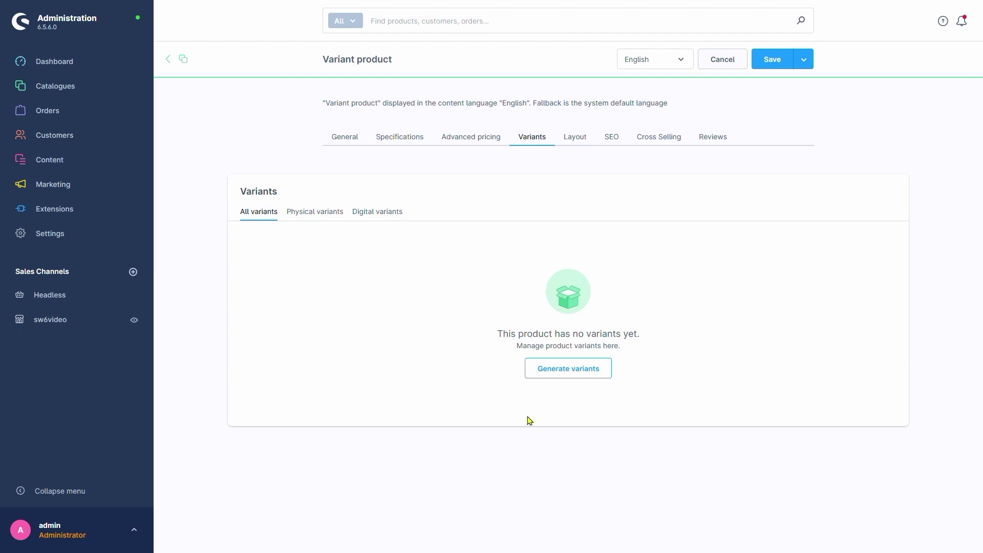
Start Generate variants, select colours Blue, Red and White, and expand the Size values
left_click(573, 376)
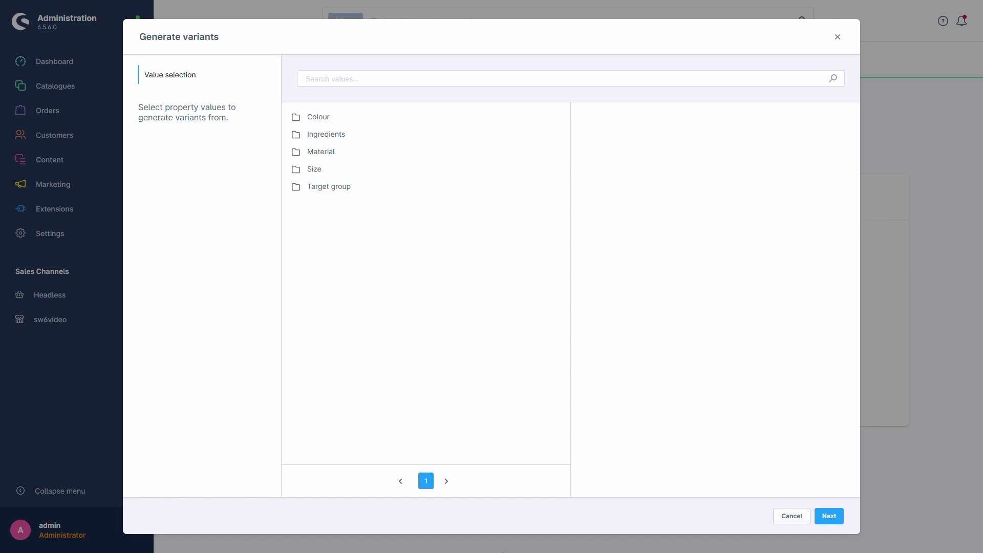
left_click(322, 122)
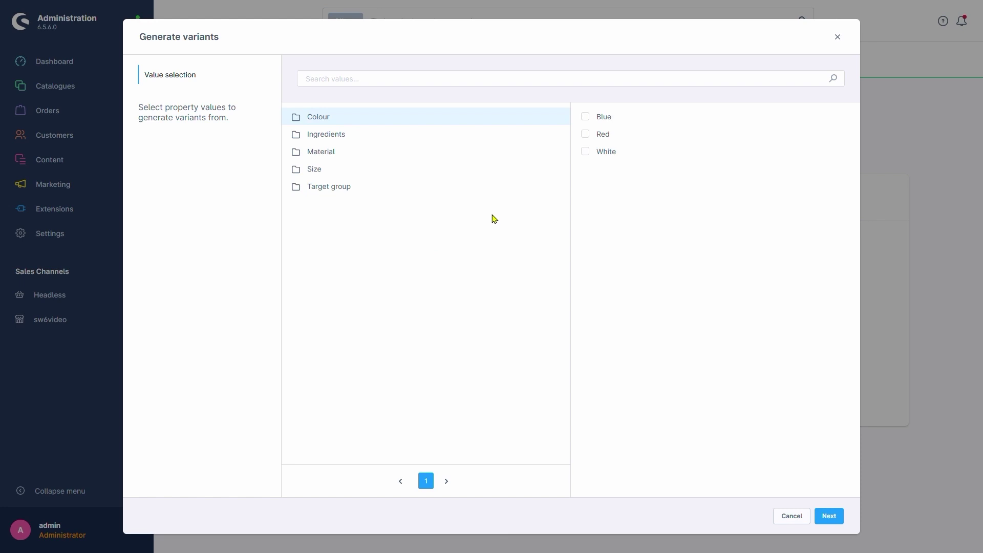
left_click(585, 117)
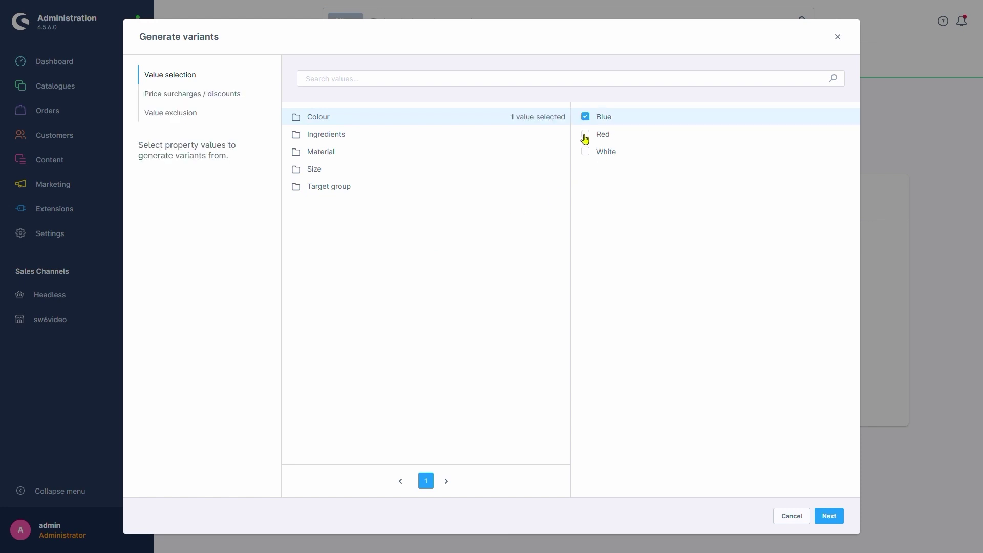
left_click(585, 134)
left_click(584, 153)
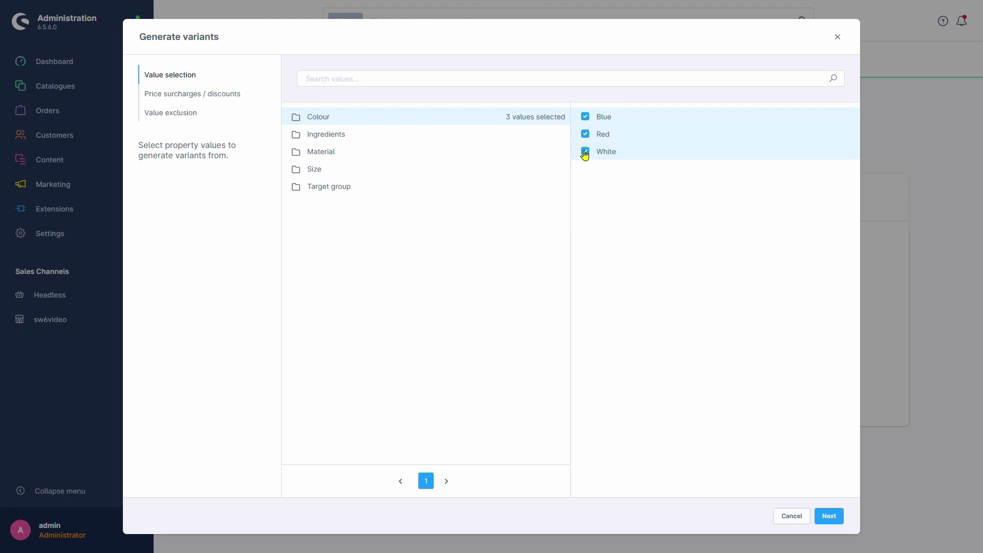
left_click(314, 172)
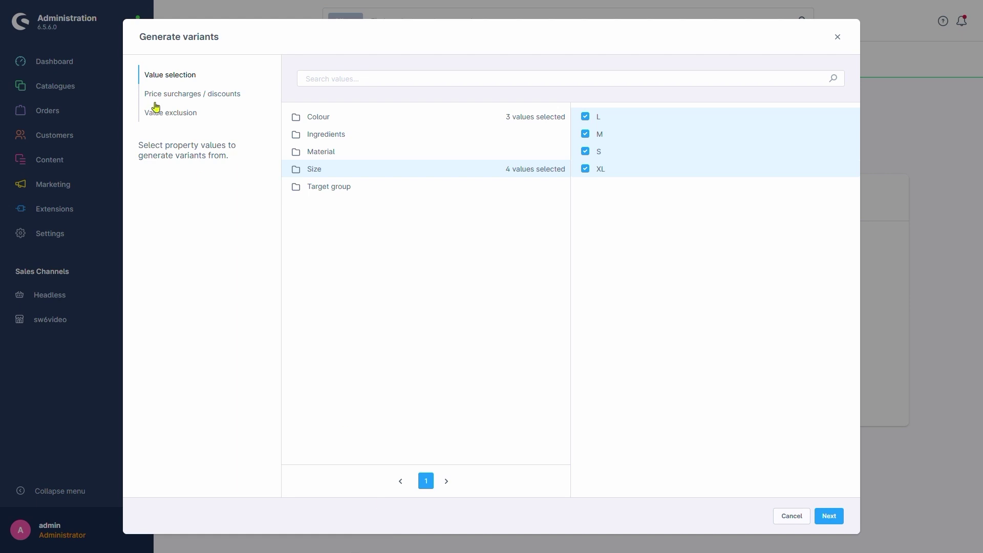
In Price surcharges, give Red a 1 euro surcharge and White a -1 euro discount
left_click(189, 96)
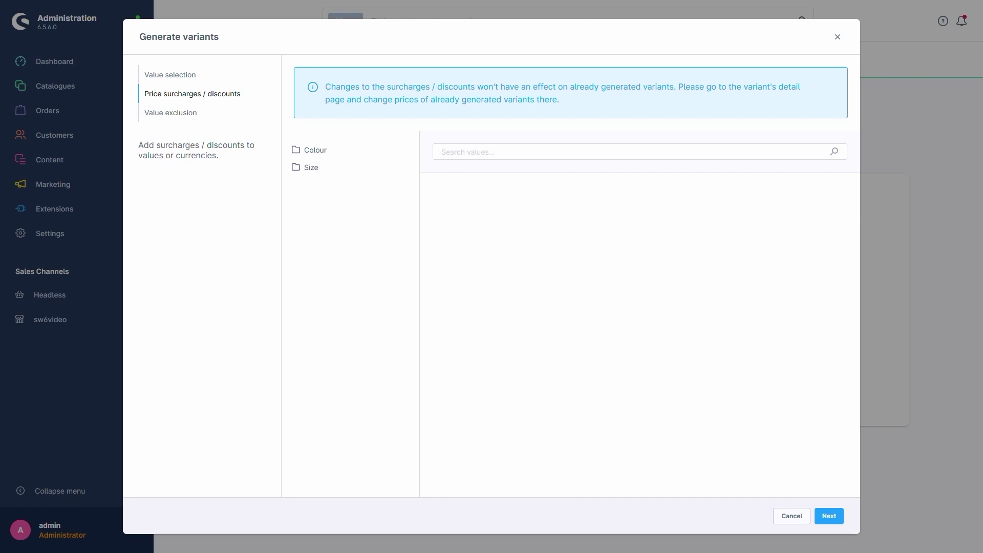
left_click(322, 152)
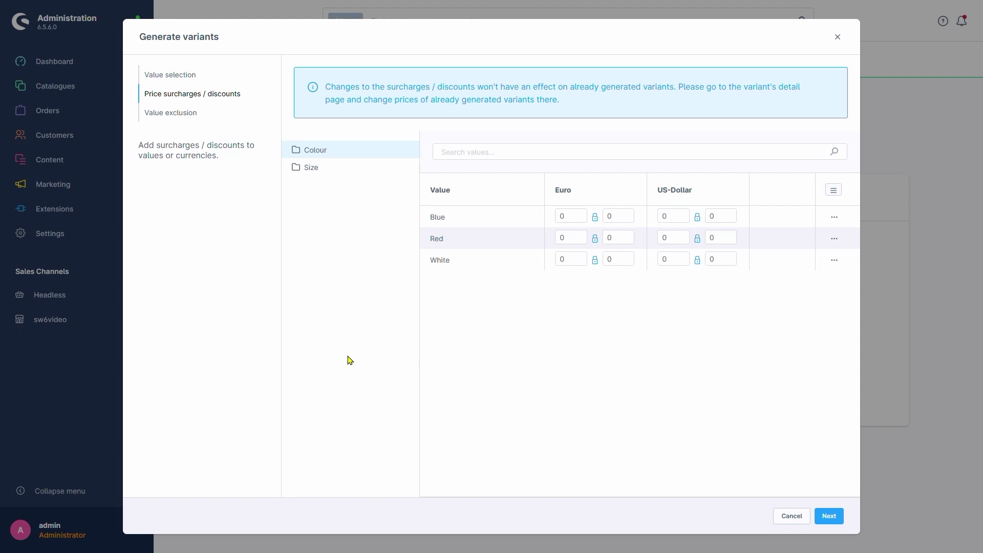
left_click(563, 237)
type("1")
key("Tab")
key("Tab")
left_click(570, 263)
type("-1")
key("Tab")
key("Tab")
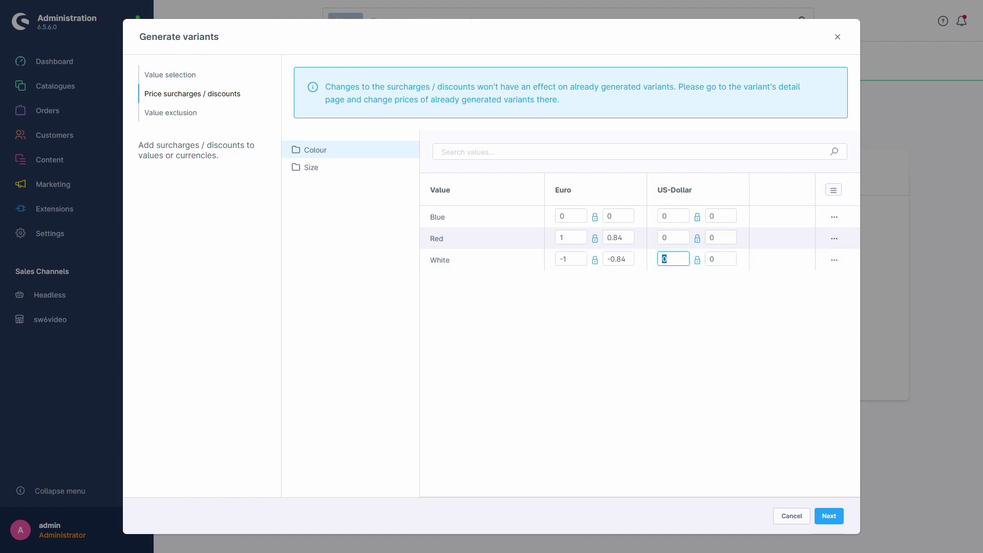
Create a new value exclusion rule with a Colour condition set to Blue
left_click(188, 119)
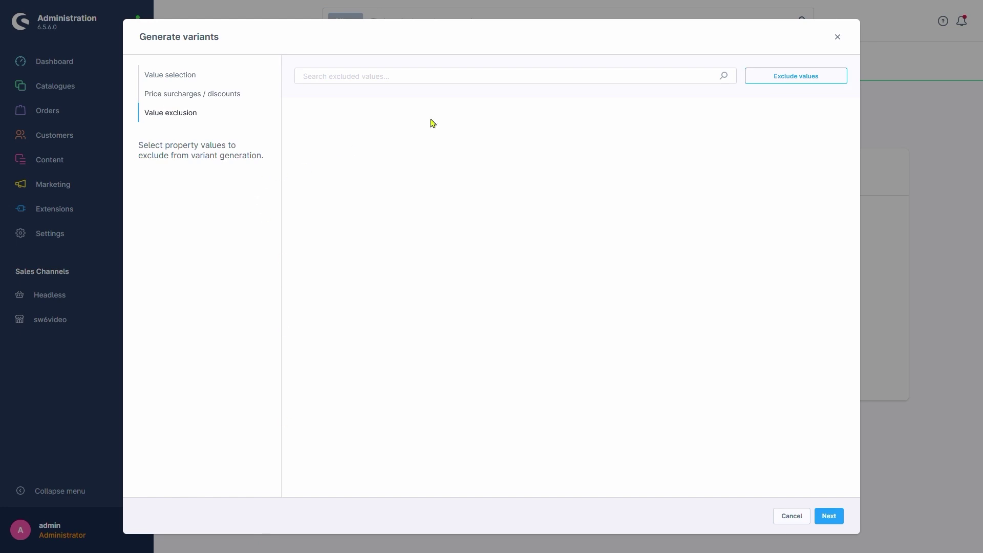
left_click(760, 78)
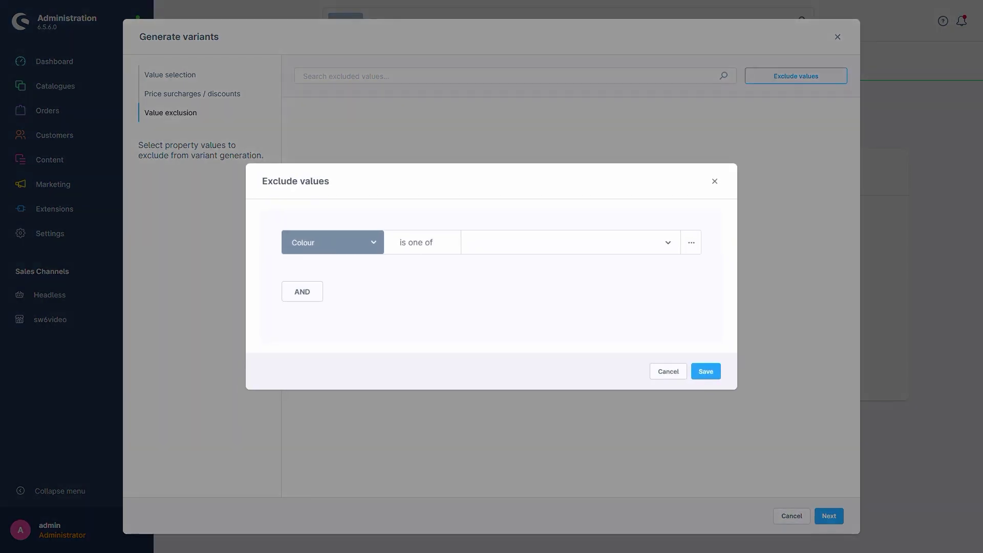
left_click(333, 246)
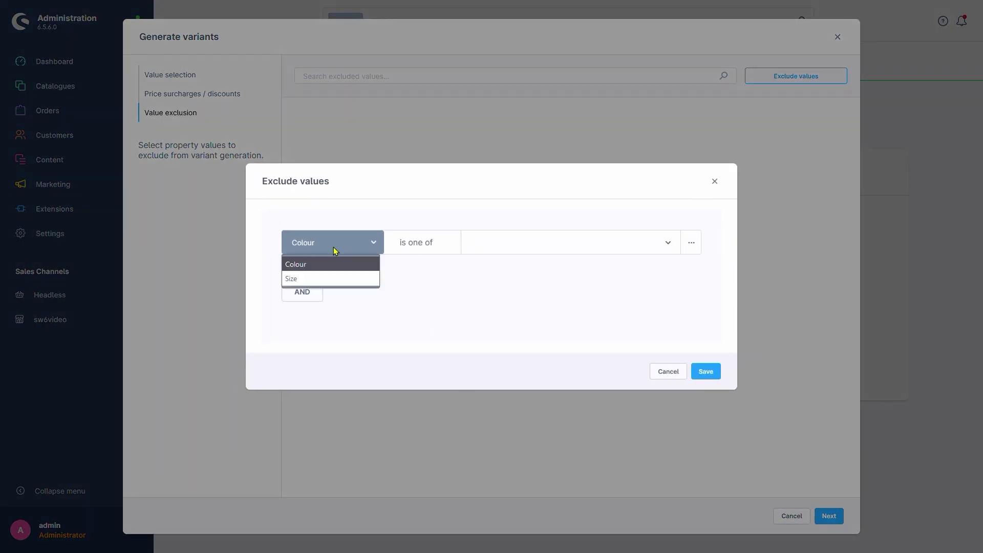
left_click(333, 247)
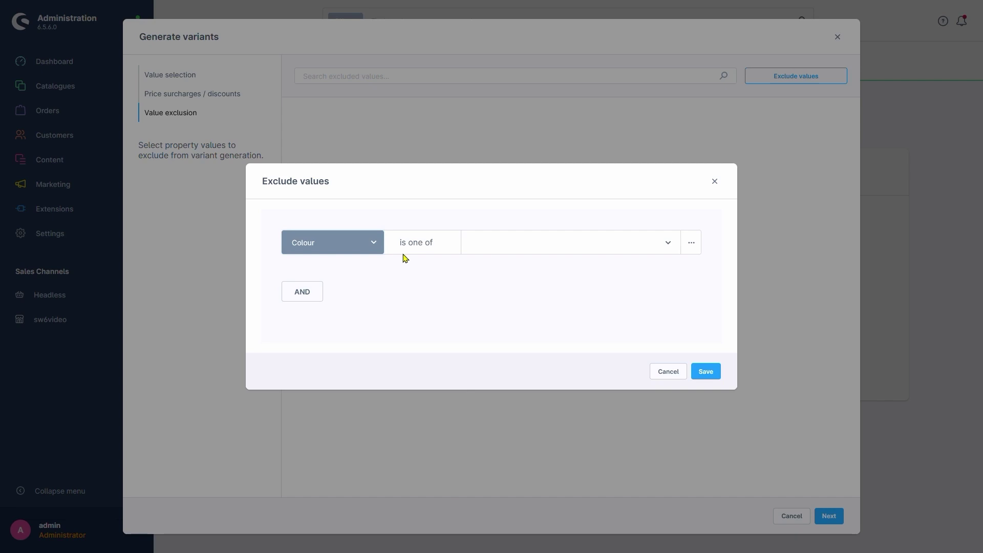
left_click(482, 248)
left_click(500, 268)
Add a Size S condition, save the Blue–S exclusion, and advance to the summary
left_click(313, 295)
left_click(326, 277)
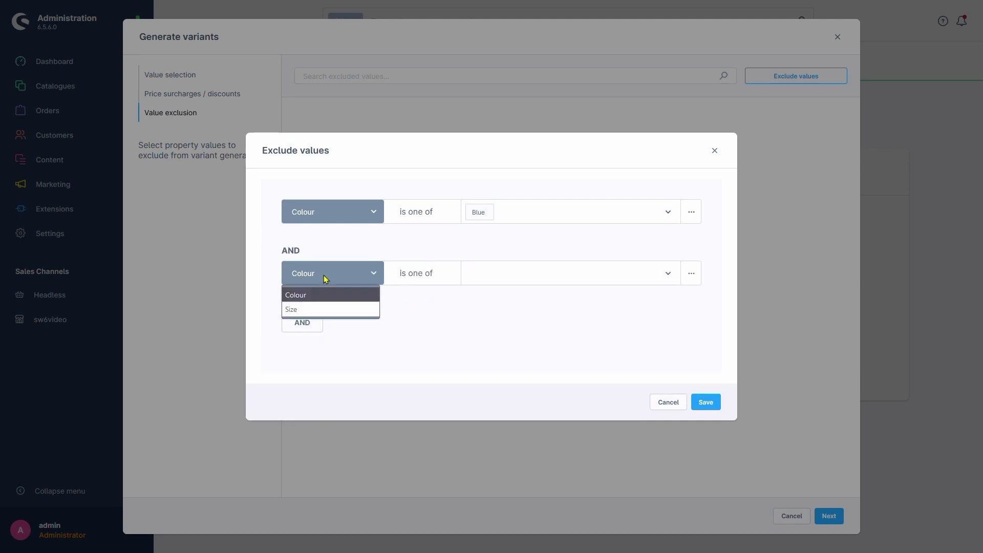
left_click(307, 307)
left_click(493, 272)
left_click(478, 343)
left_click(425, 349)
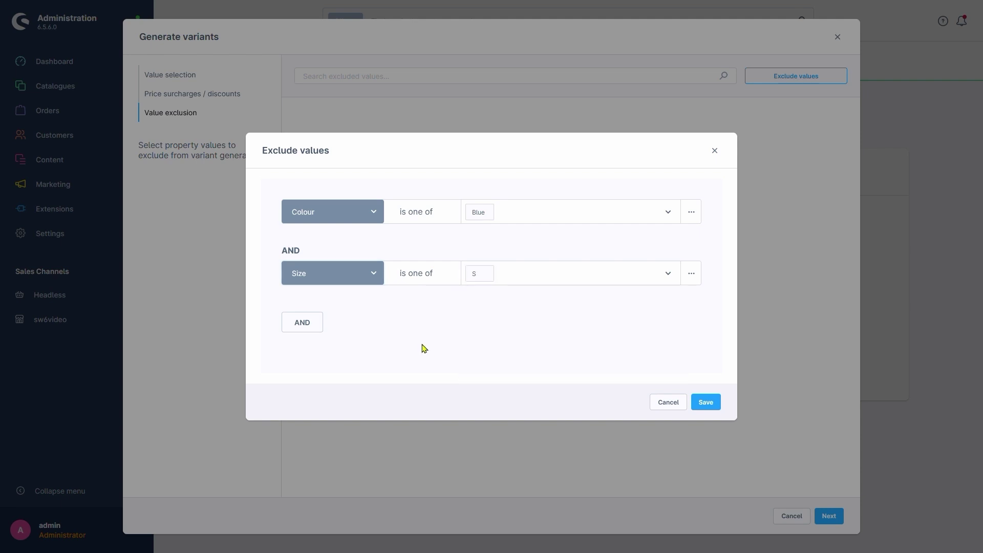
left_click(705, 403)
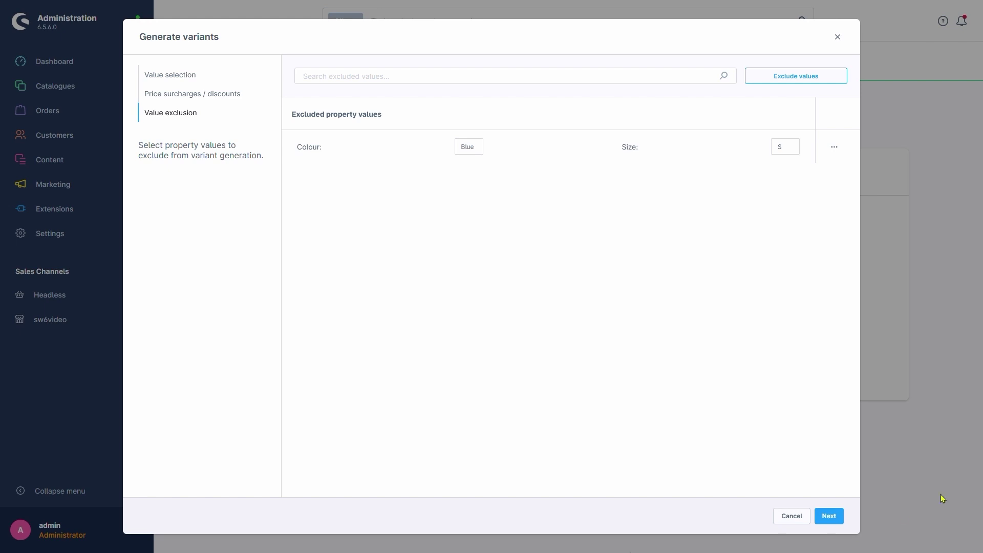
left_click(830, 517)
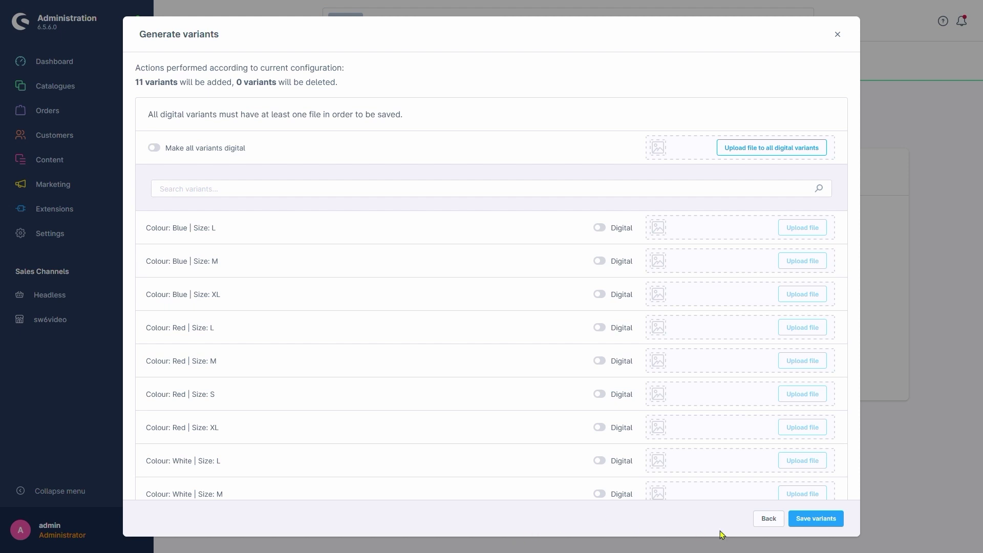
left_click(814, 519)
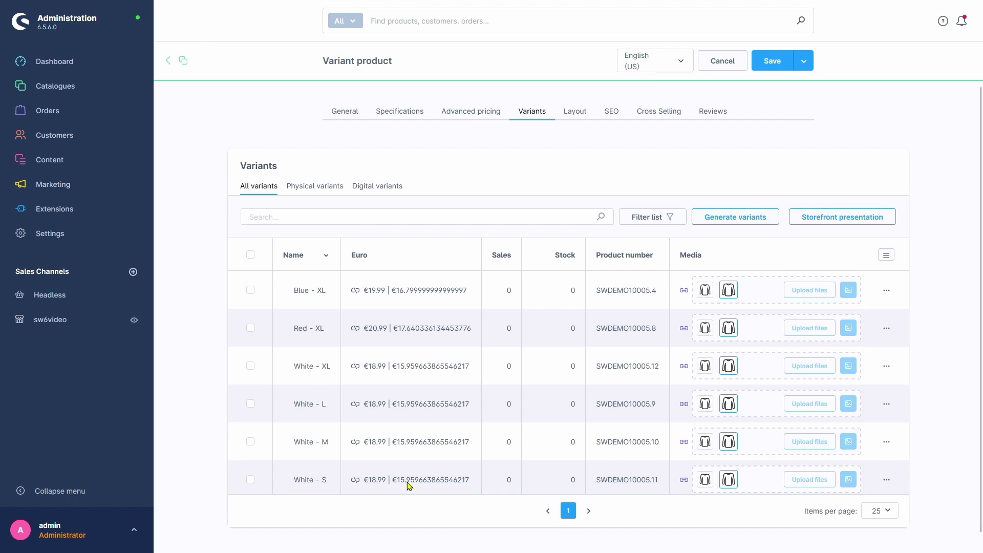
scroll(454, 404, "down", 3)
scroll(457, 407, "up", 3)
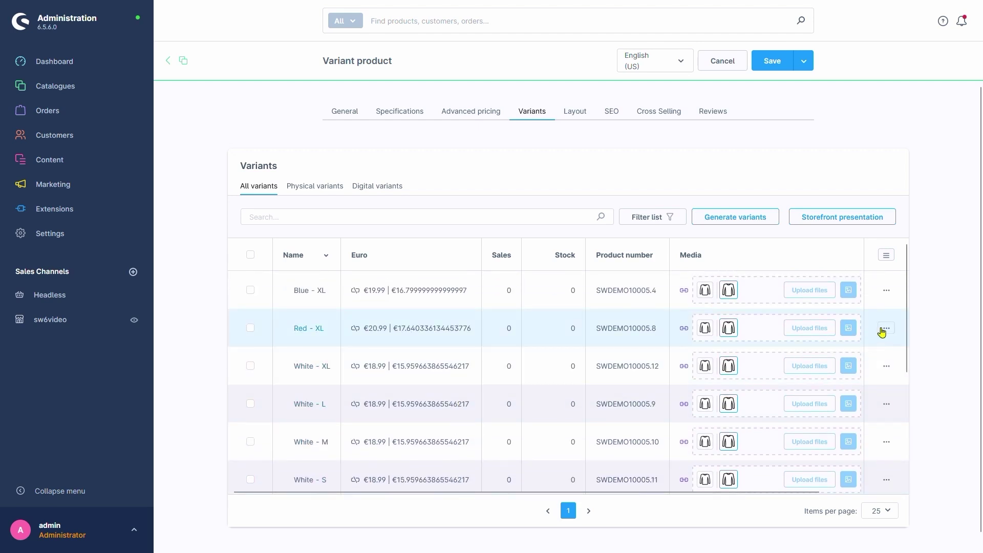
Open the Blue - XL variant, try manufacturer shopware AG, then restore the inherited manufacturer
left_click(311, 290)
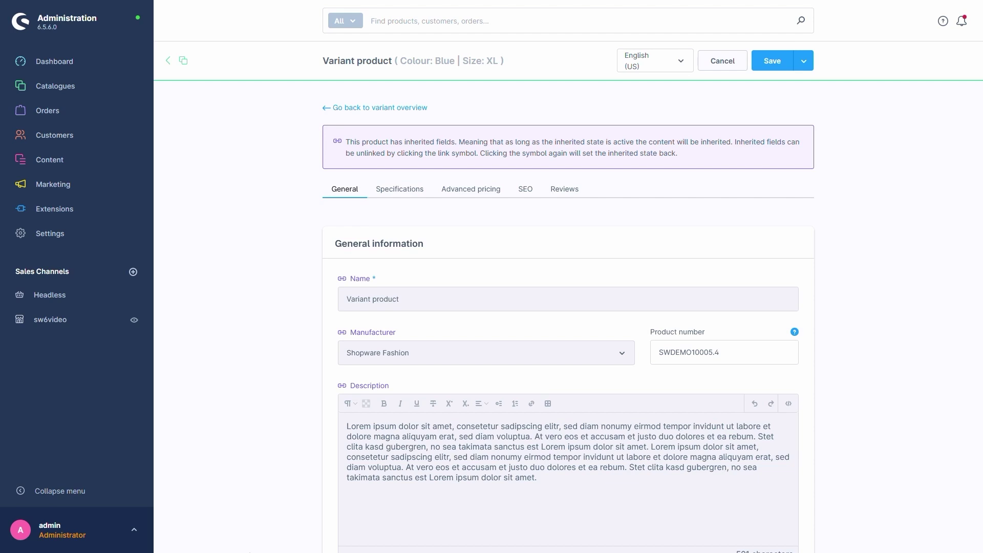
left_click(342, 333)
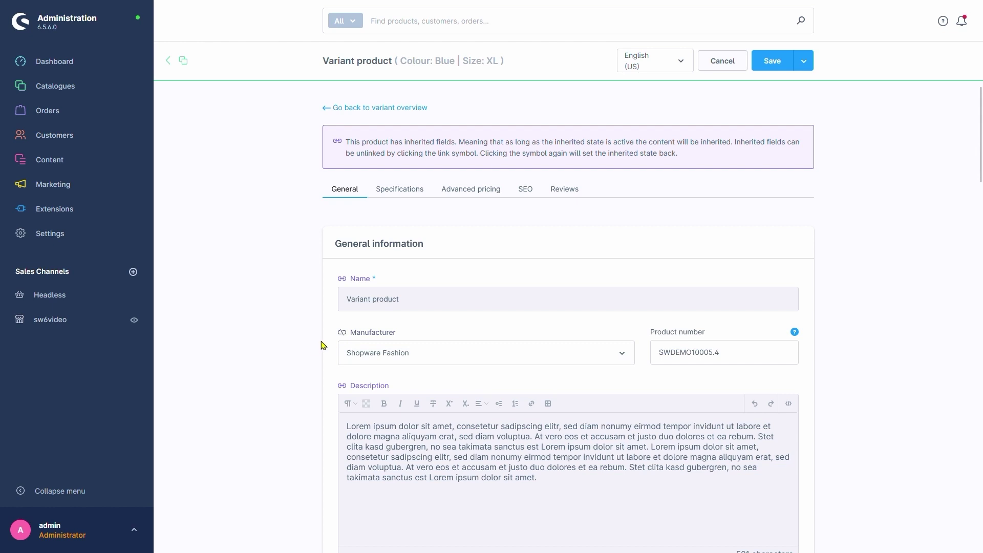
left_click(378, 353)
left_click(397, 265)
left_click(342, 334)
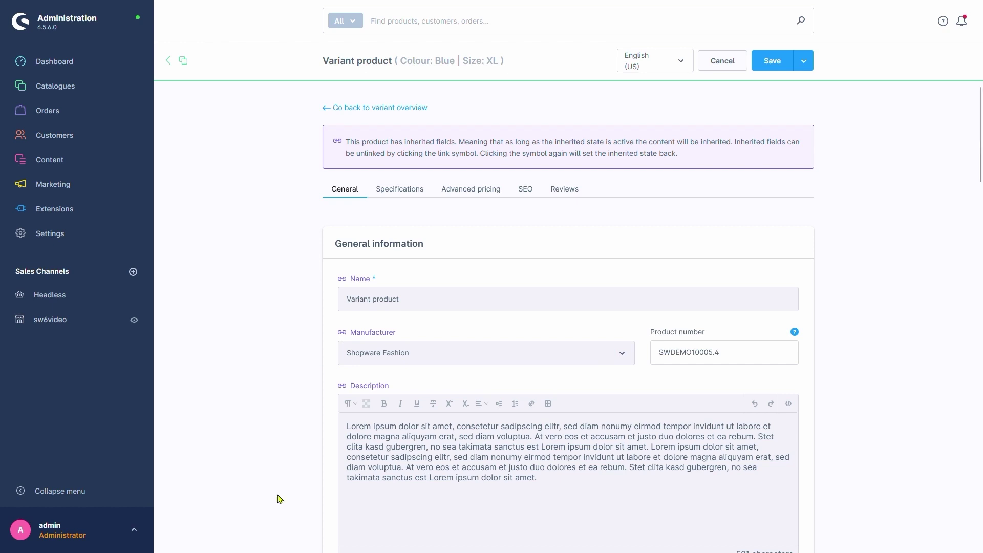
Return to the variant overview, then reopen and cancel the Generate variants wizard
left_click(378, 108)
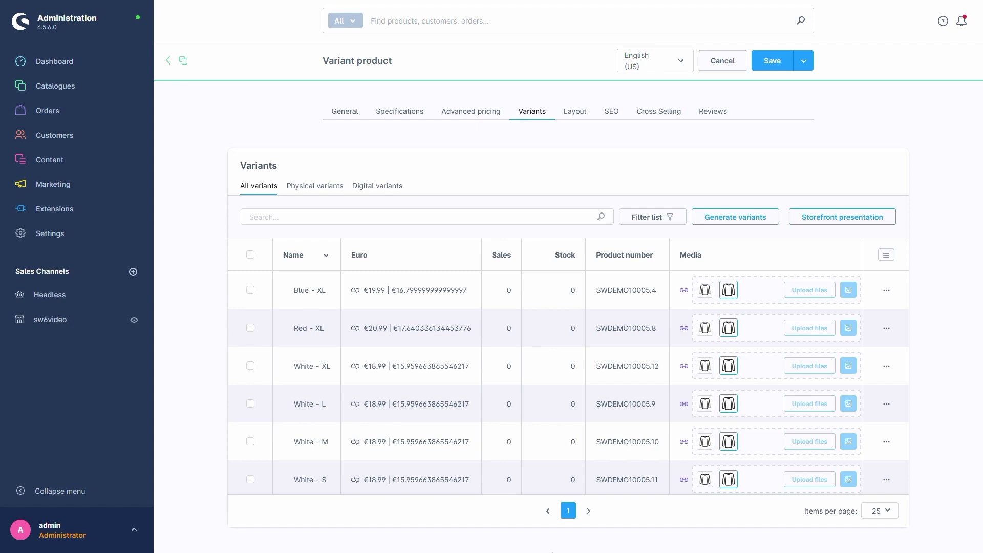
left_click(761, 217)
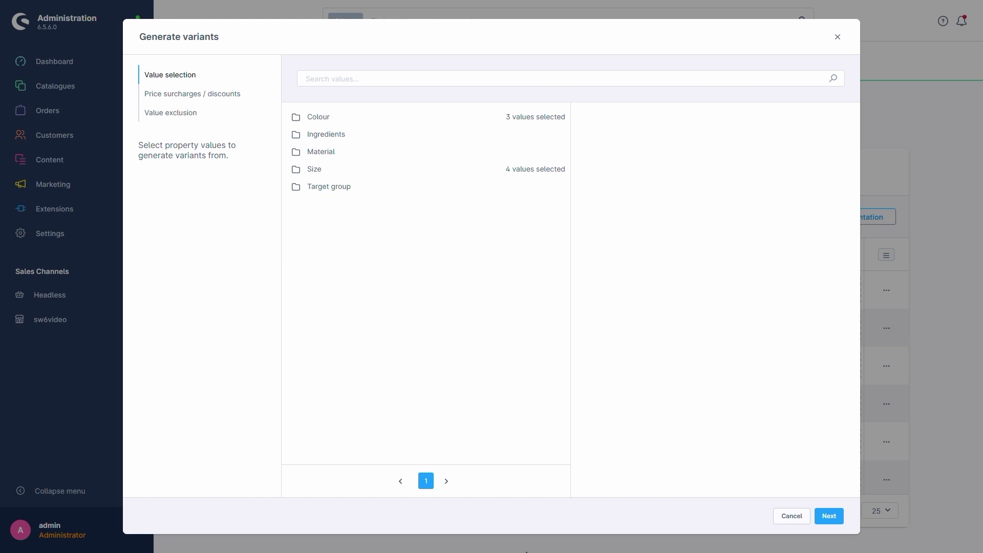
key("Escape")
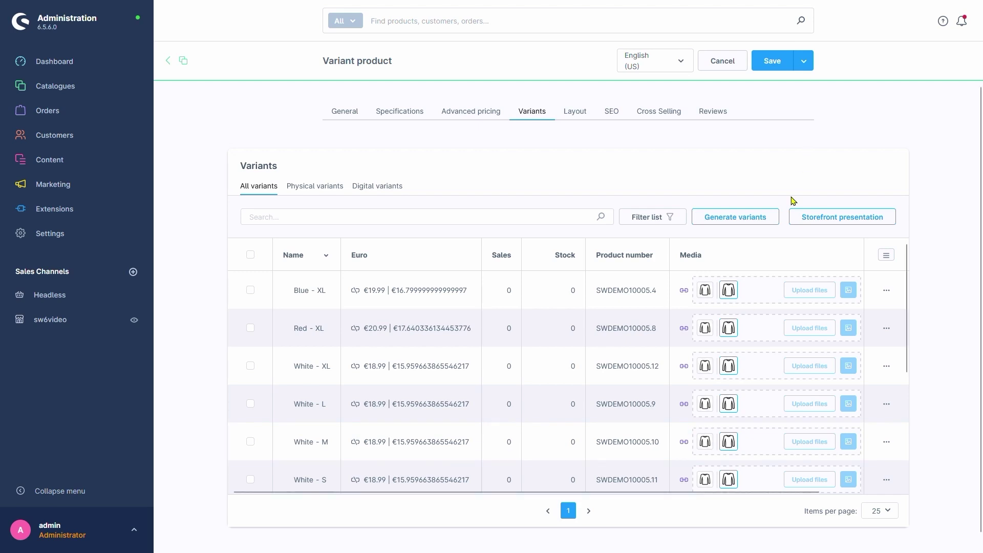
In Storefront presentation, reorder the Size values to S, M, L, XL by moving M above L
left_click(802, 220)
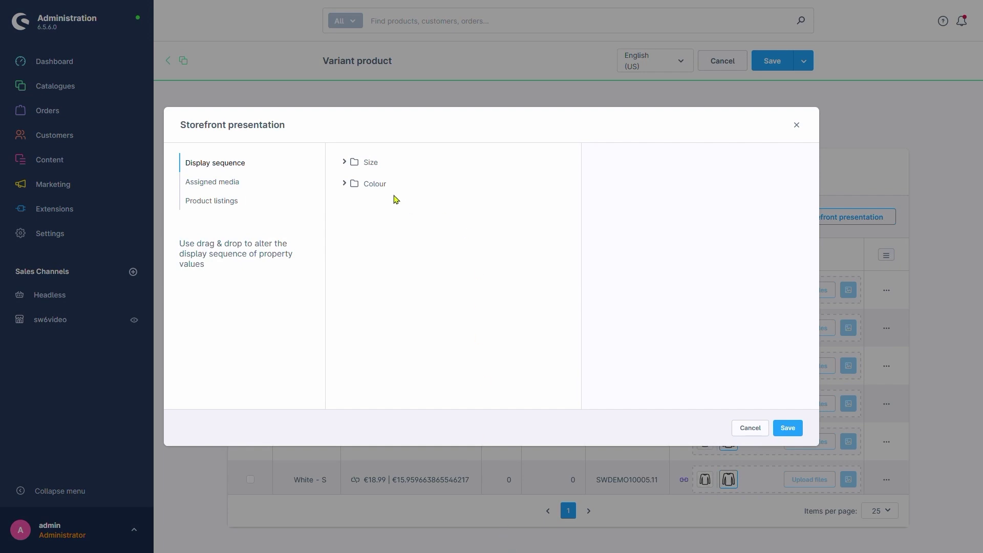
left_click(343, 162)
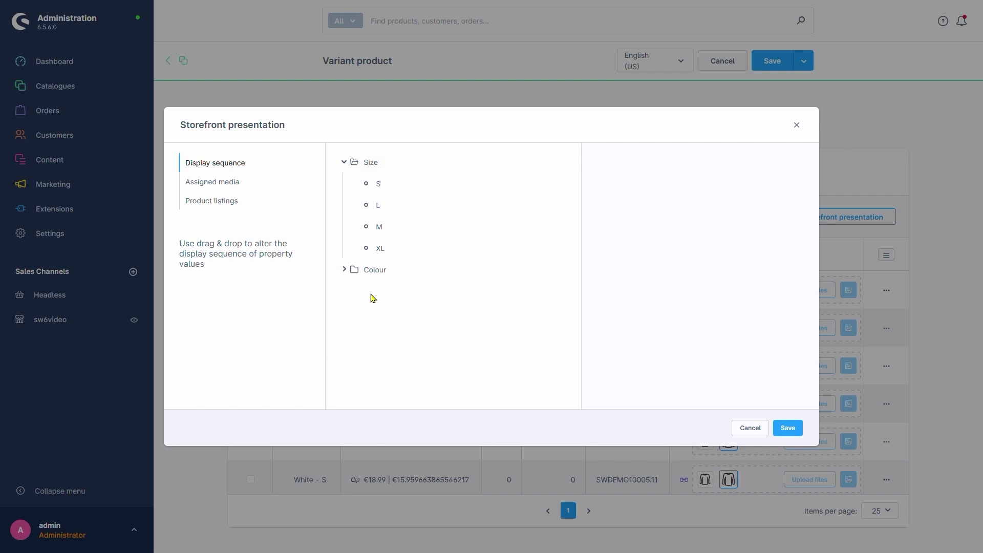
left_click_drag(389, 231, 381, 204)
left_click(226, 182)
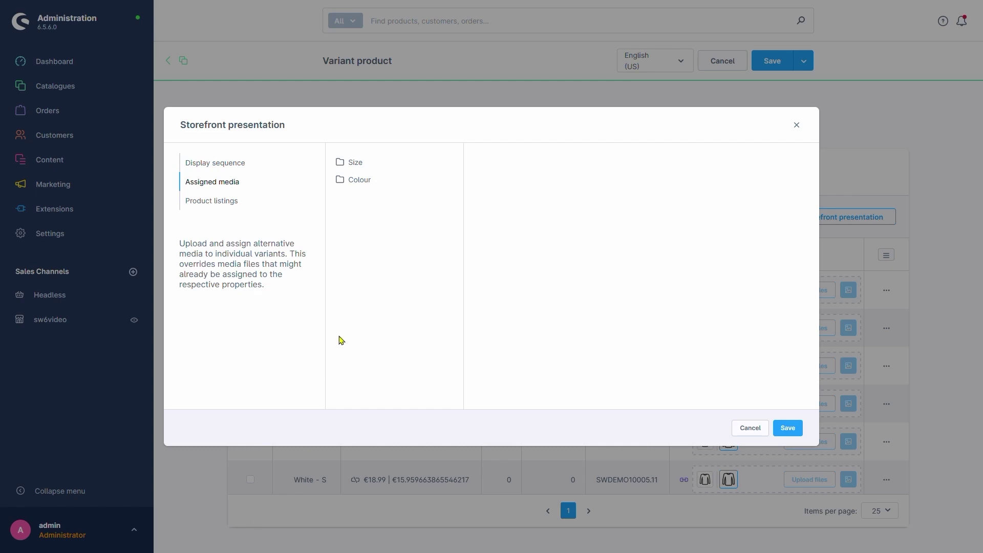
Review the media assigned to the Blue, Red and White colour values
left_click(363, 183)
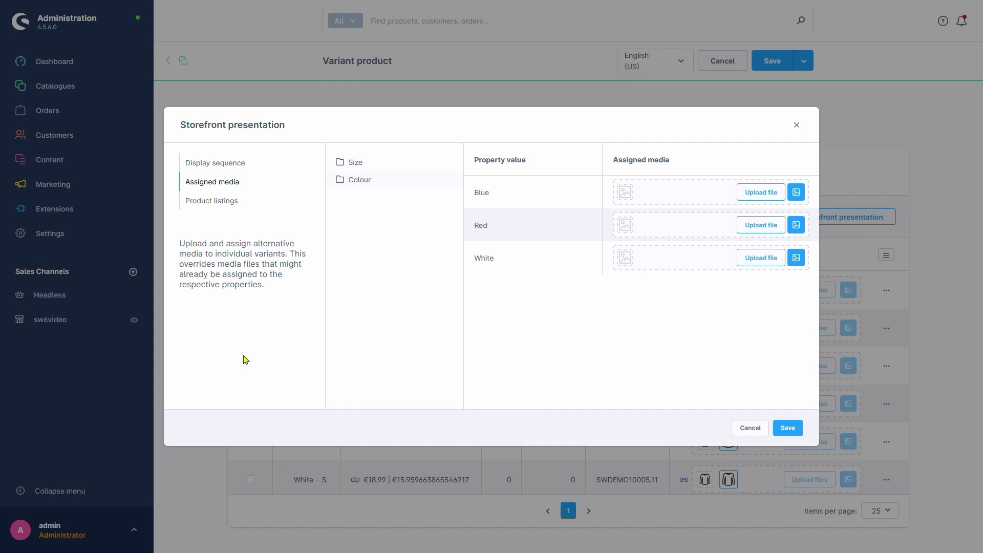
left_click(235, 208)
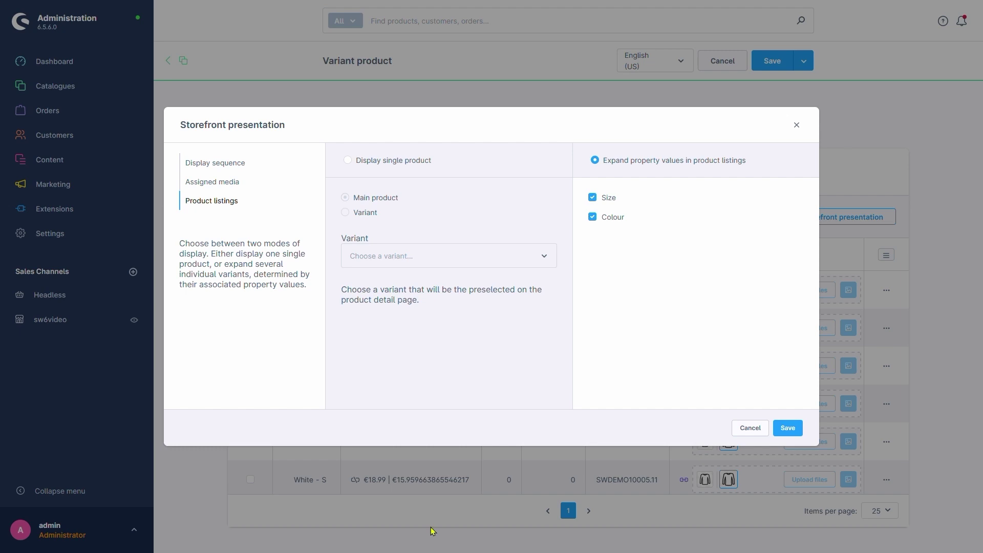
Try the single-product listing options, then set listings to expand property values and adjust the Size checkbox
left_click(369, 162)
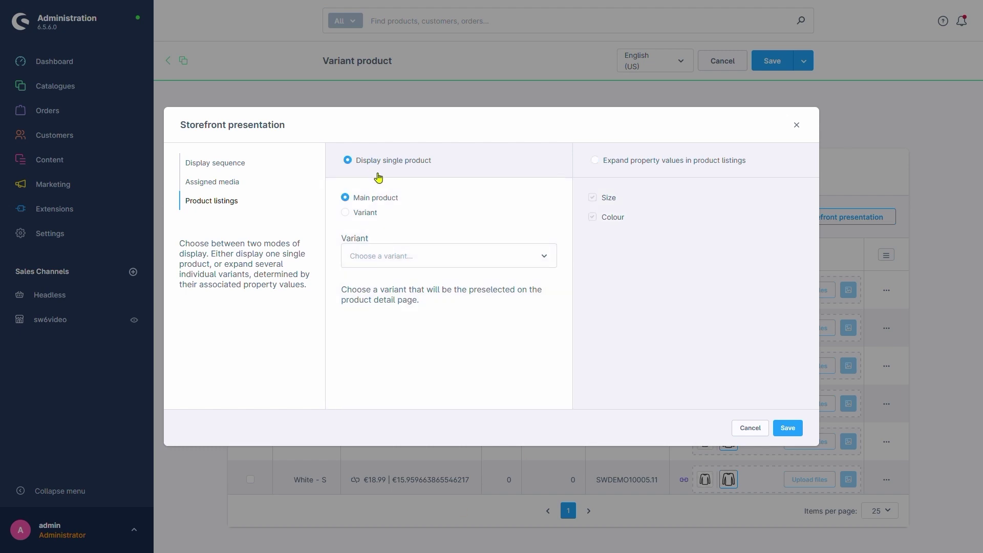
left_click(372, 215)
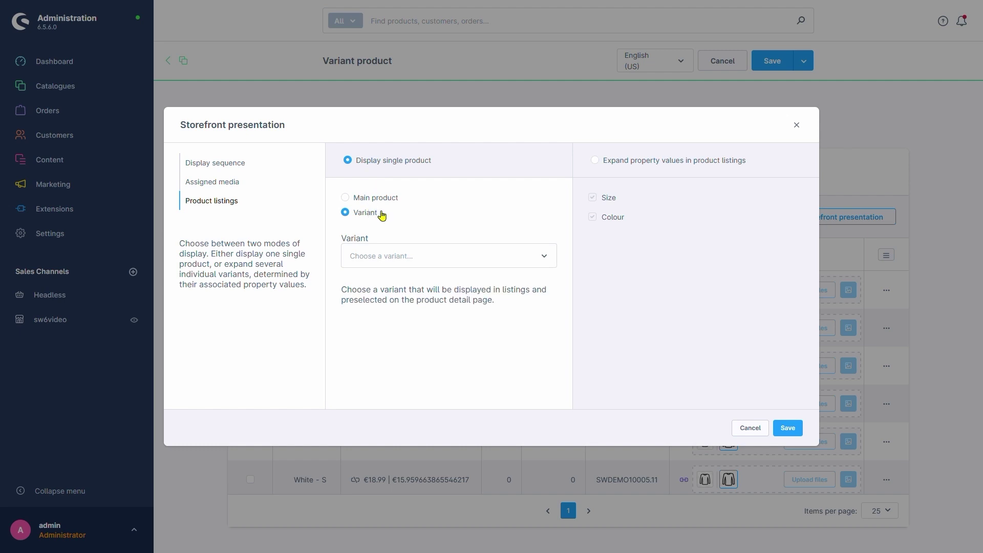
left_click(606, 160)
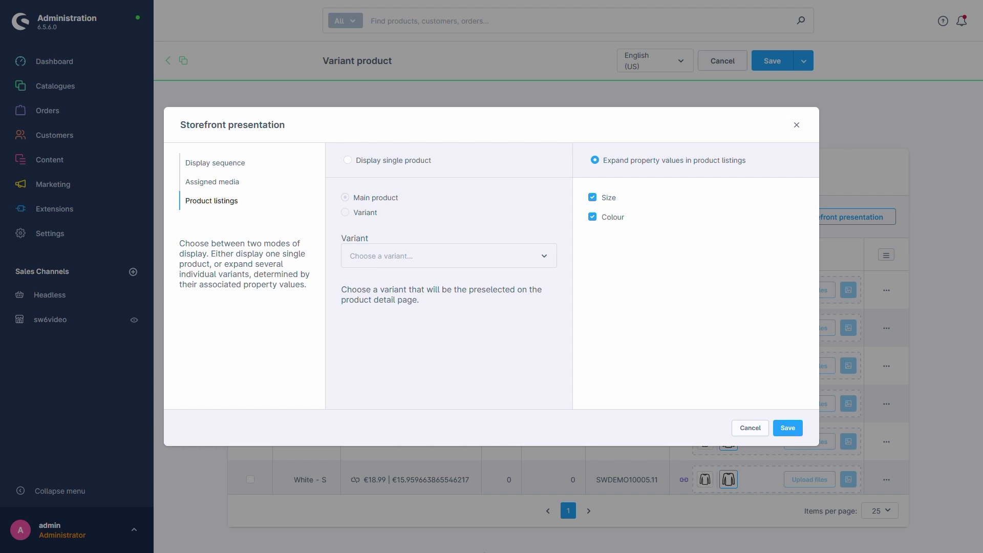
left_click(592, 199)
Expand the listing by Size as well as Colour, save, and check the Test category cards
left_click(593, 201)
left_click(787, 428)
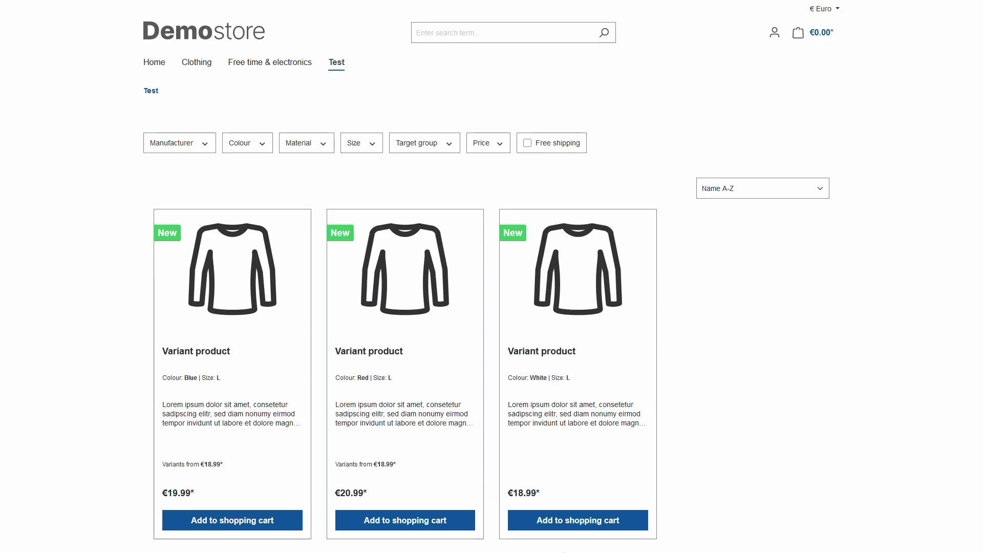
scroll(444, 415, "down", 5)
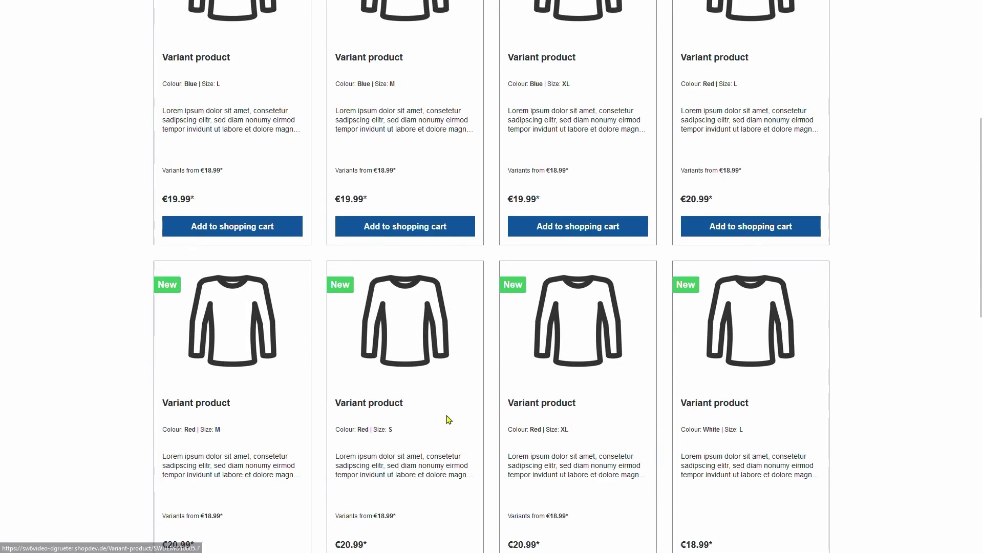